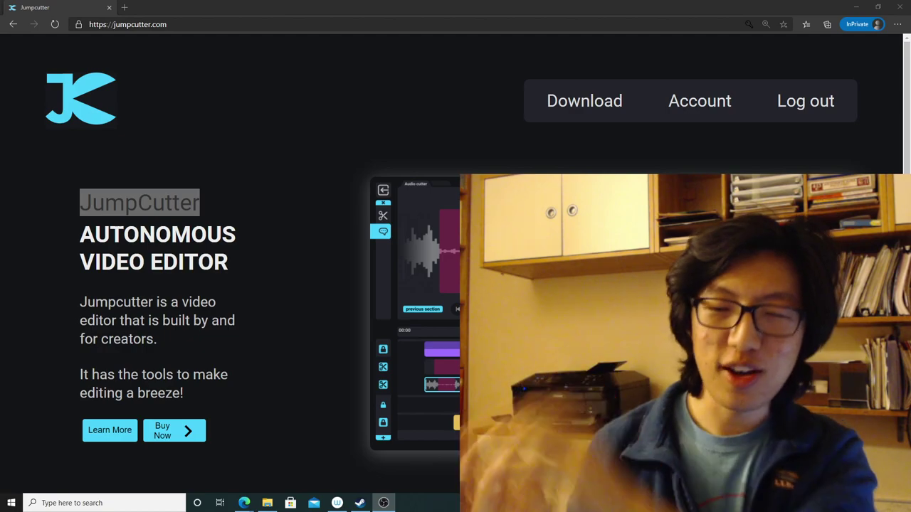
left_click(191, 24)
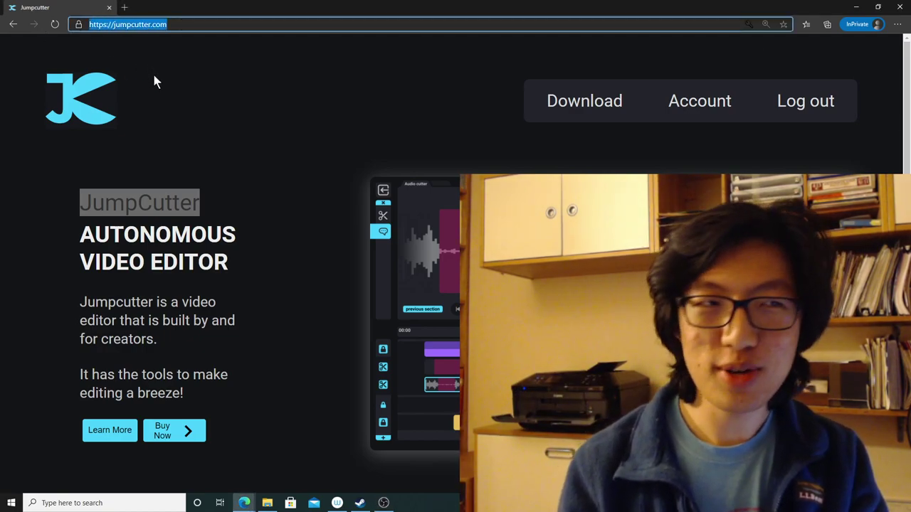
left_click(197, 103)
scroll(261, 128, "down", 10)
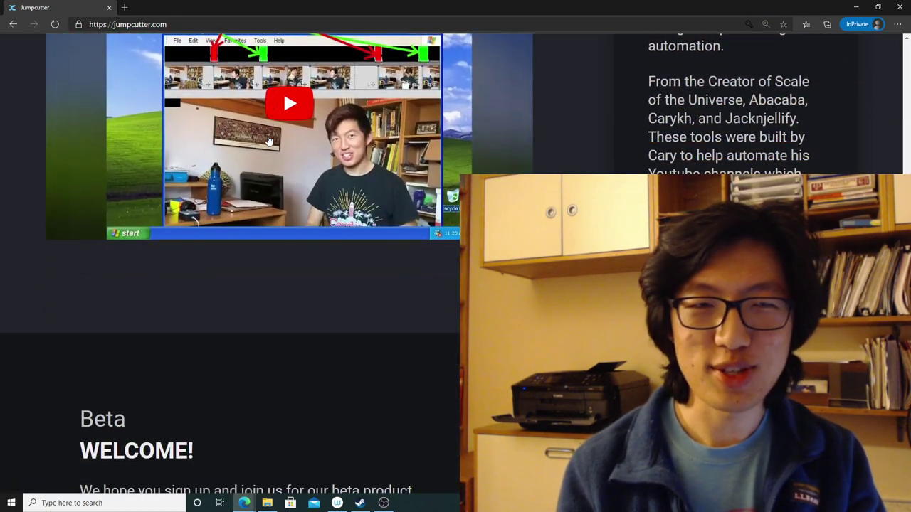
scroll(317, 152, "up", 2)
scroll(378, 145, "up", 2)
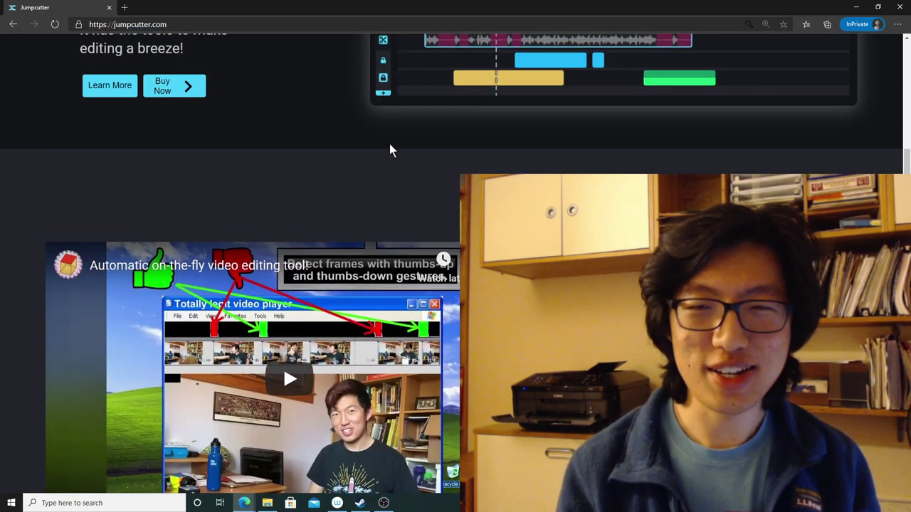
scroll(390, 149, "down", 1)
scroll(391, 150, "down", 2)
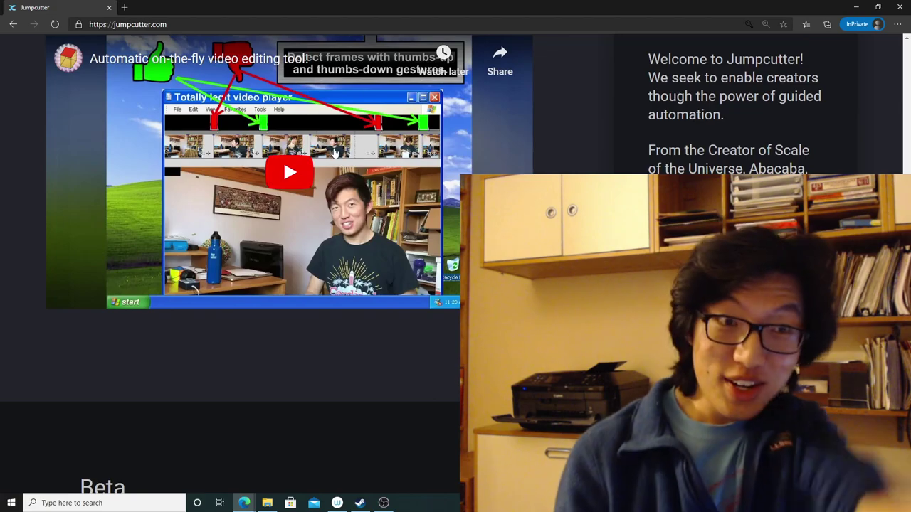
scroll(334, 156, "down", 4)
scroll(128, 427, "up", 12)
scroll(107, 434, "down", 10)
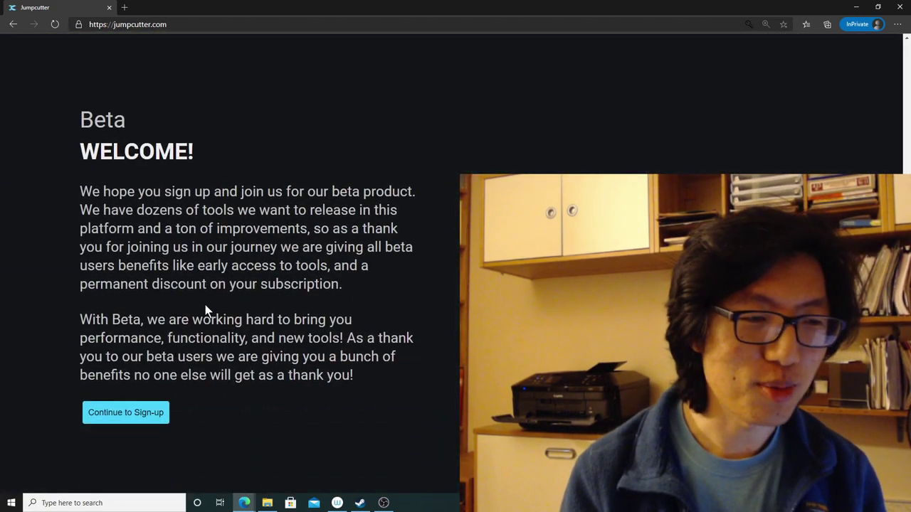
scroll(205, 304, "down", 1)
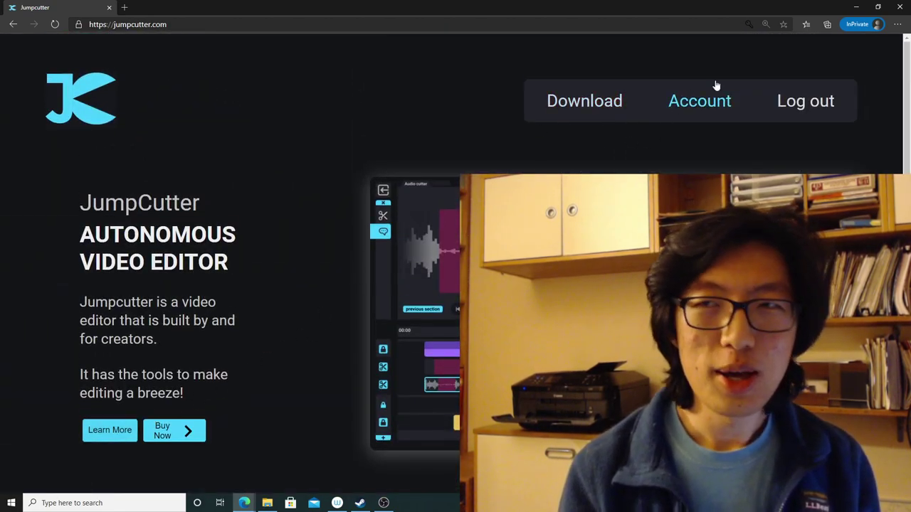
Minimize Edge and launch JumpCutter from its desktop shortcut.
left_click(857, 7)
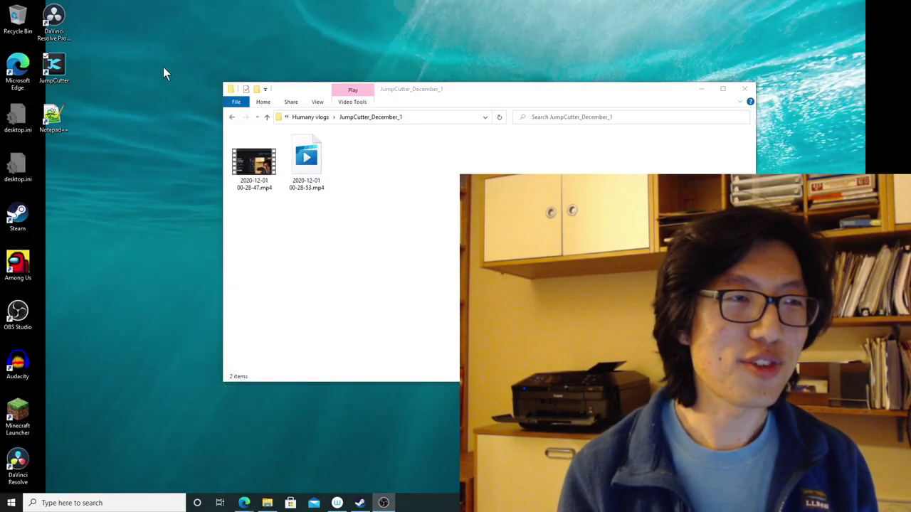
mouse_move(55, 69)
left_mouse_down()
mouse_move(152, 67)
mouse_move(195, 51)
mouse_move(55, 64)
left_mouse_up()
double_click(55, 65)
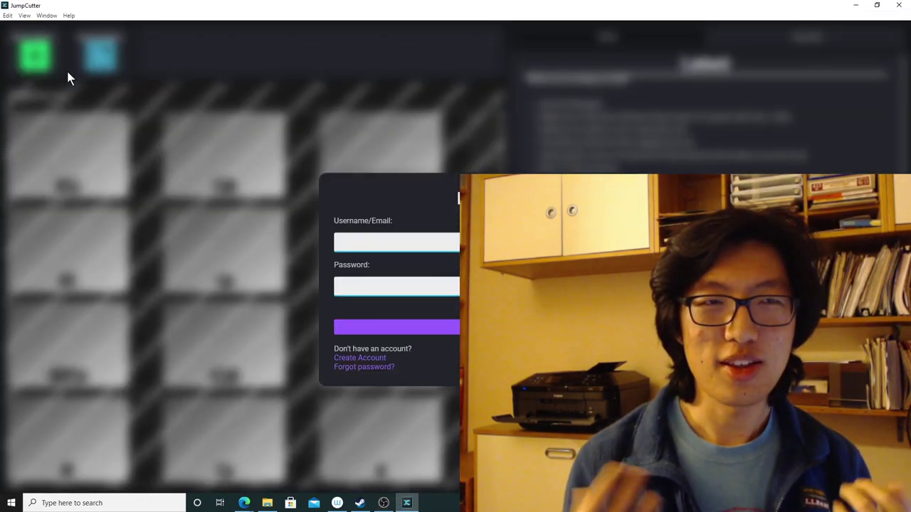
Sign in to the JumpCutter account and browse the News panel.
left_click(349, 242)
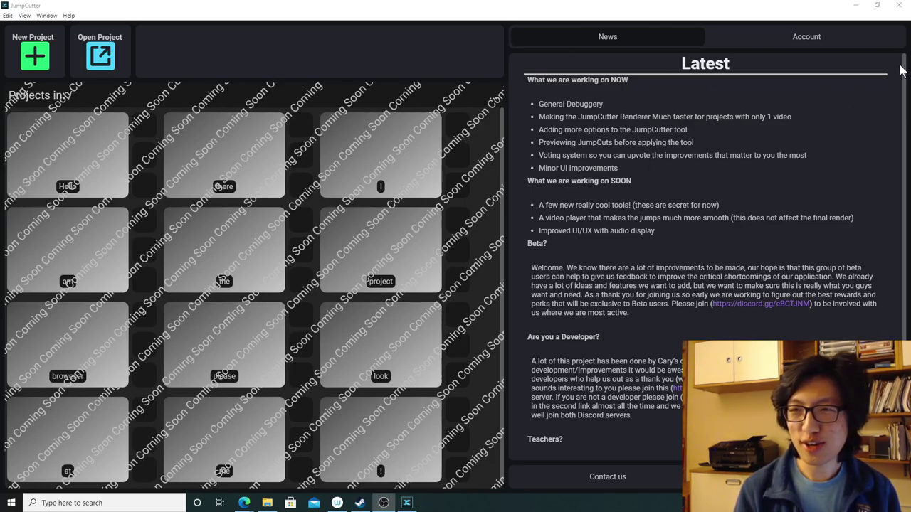
scroll(902, 100, "down", 3)
scroll(893, 157, "up", 2)
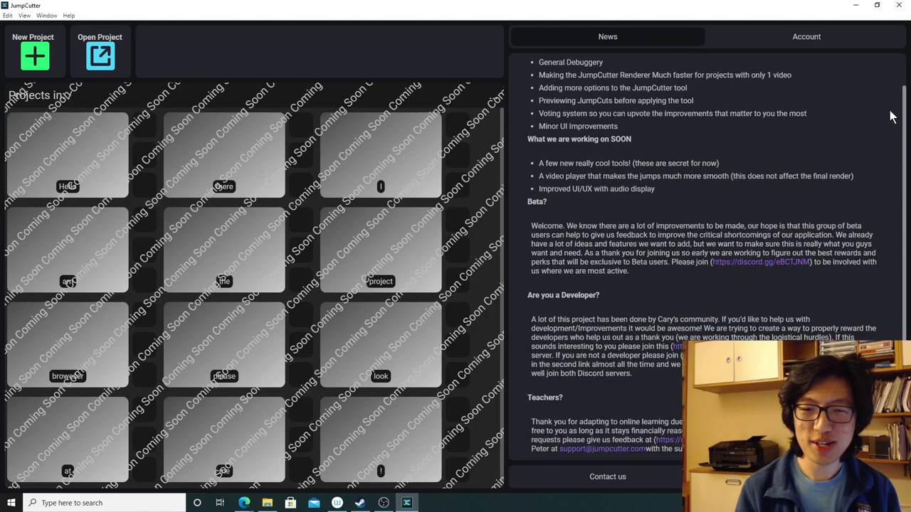
scroll(895, 178, "down", 2)
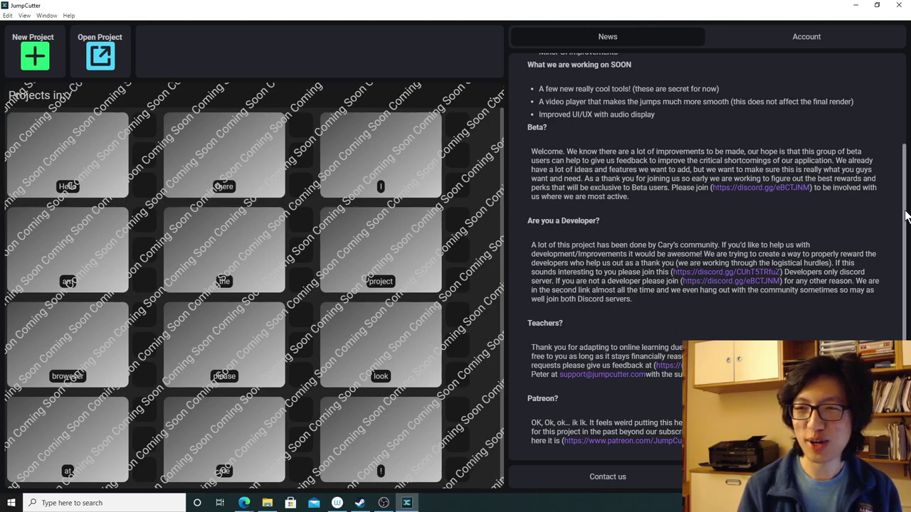
scroll(854, 271, "up", 1)
scroll(853, 271, "down", 1)
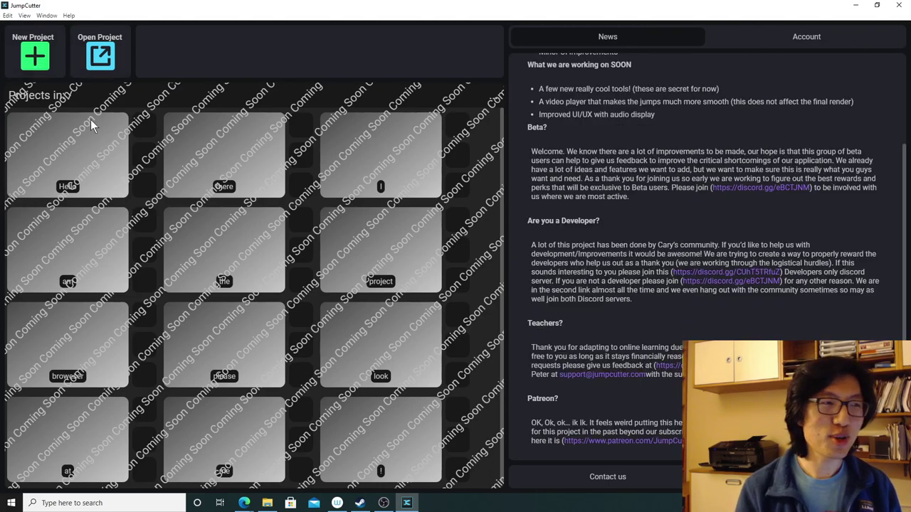
Start a new project and import IMG_3433.MOV into its Media panel.
left_click(36, 60)
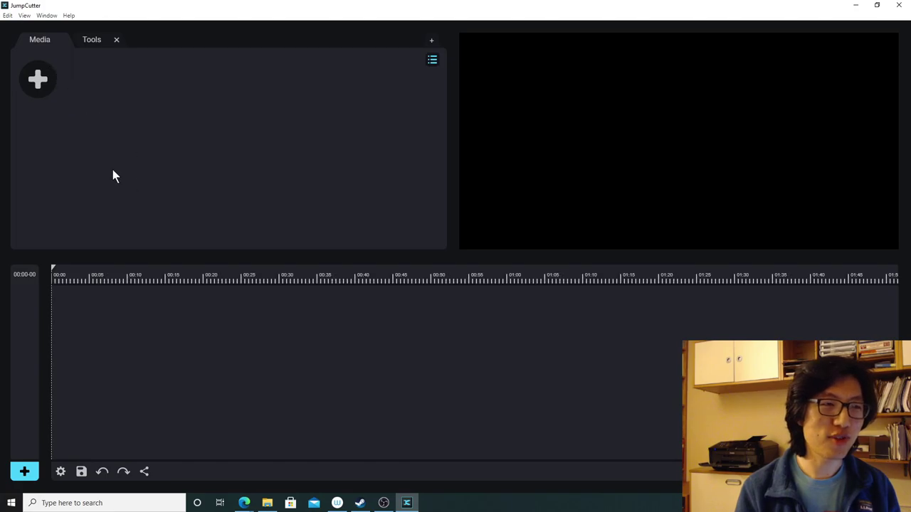
left_click(39, 81)
left_click_drag(275, 134, 248, 73)
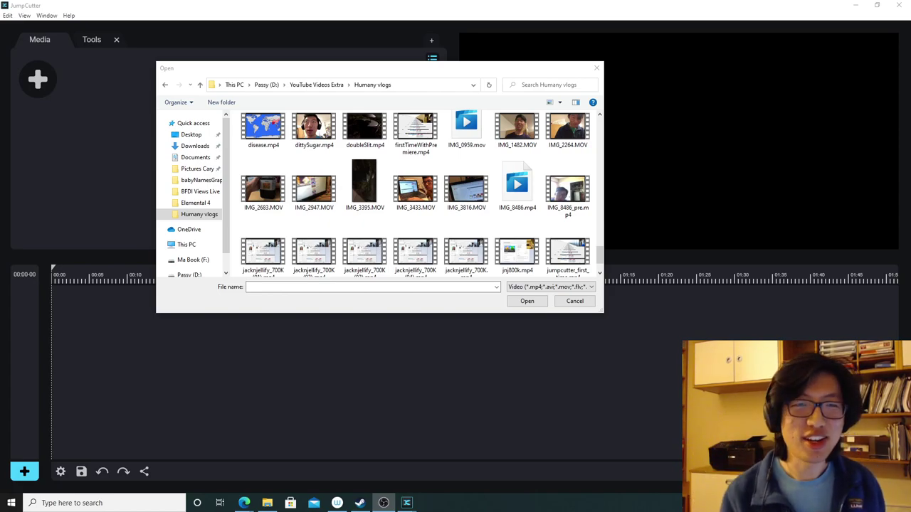
left_click(415, 188)
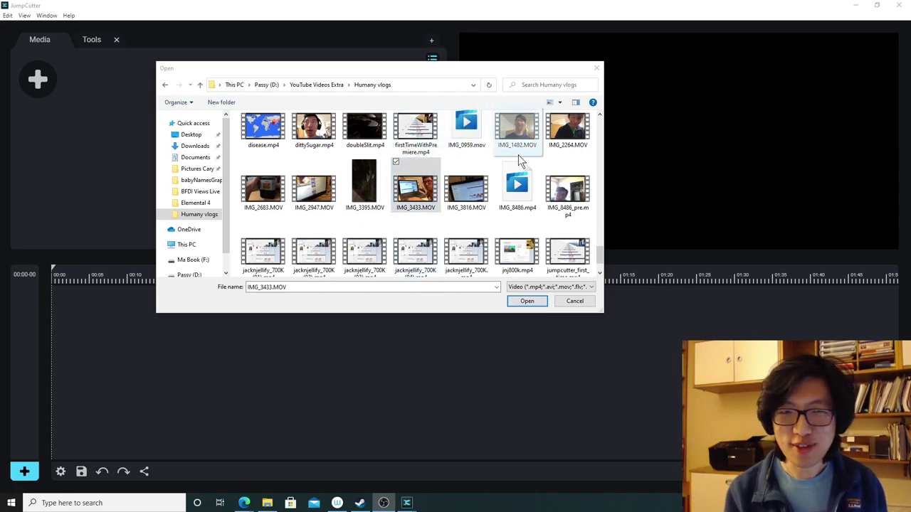
mouse_move(403, 186)
left_mouse_down()
mouse_move(363, 182)
mouse_move(413, 191)
left_mouse_up()
double_click(415, 192)
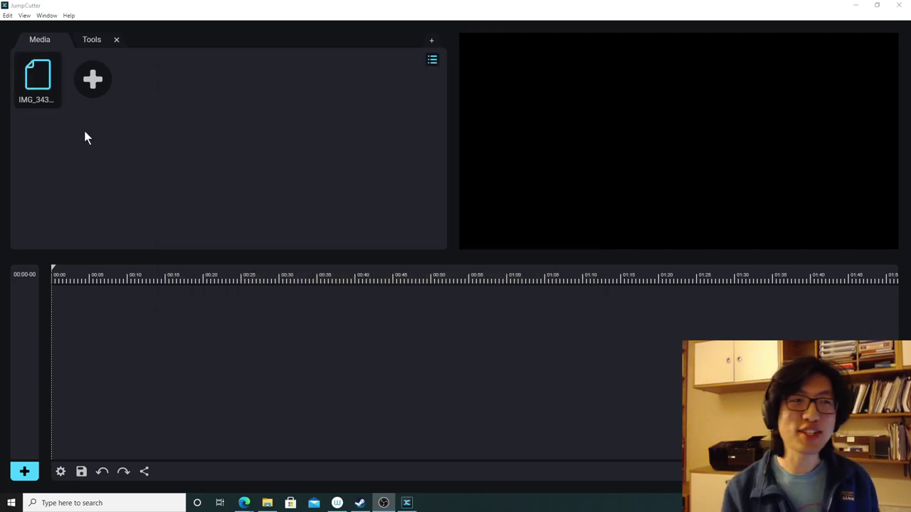
Place IMG_3433.MOV on the timeline and skim it at points from 0:04 to 1:26.
left_click_drag(46, 83, 139, 360)
left_click(81, 280)
left_click(224, 280)
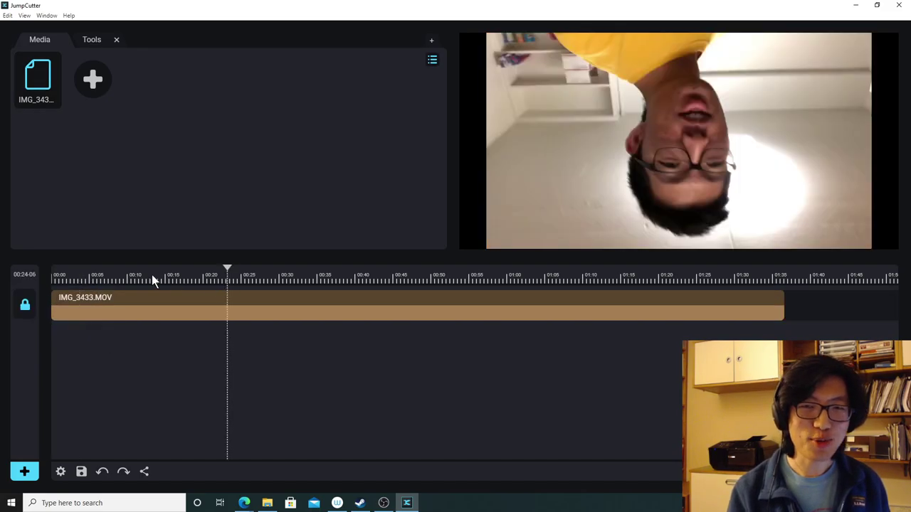
left_click(151, 278)
left_click(627, 281)
left_click(718, 279)
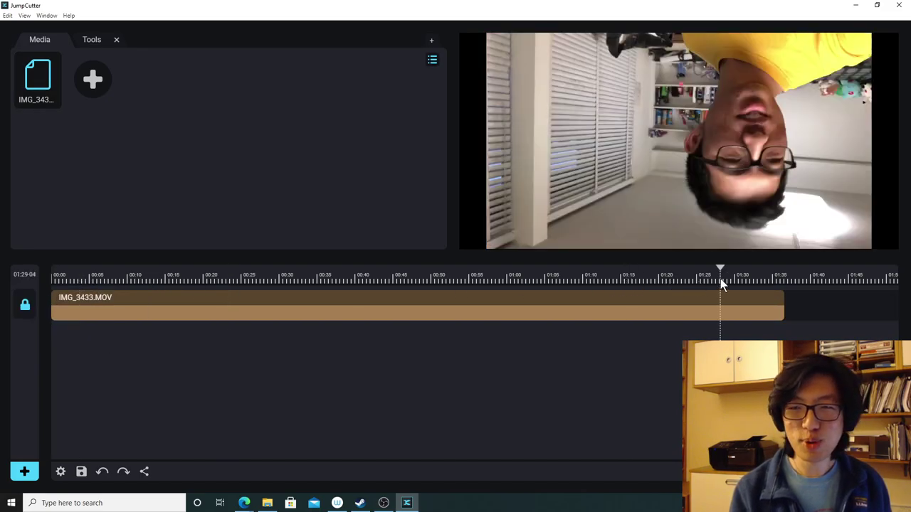
left_click(460, 272)
left_click(380, 277)
left_click(251, 274)
left_click(193, 270)
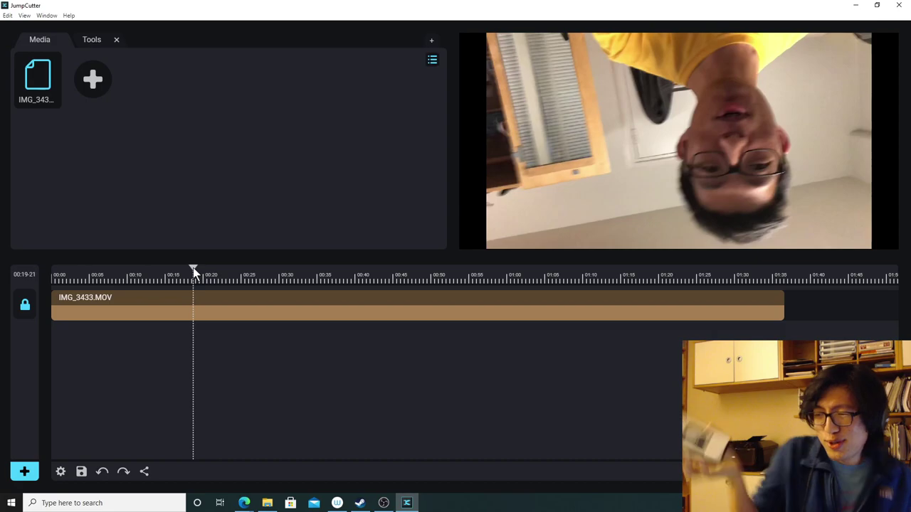
Play the clip from 0:29 and pause at 0:44.
left_click(266, 276)
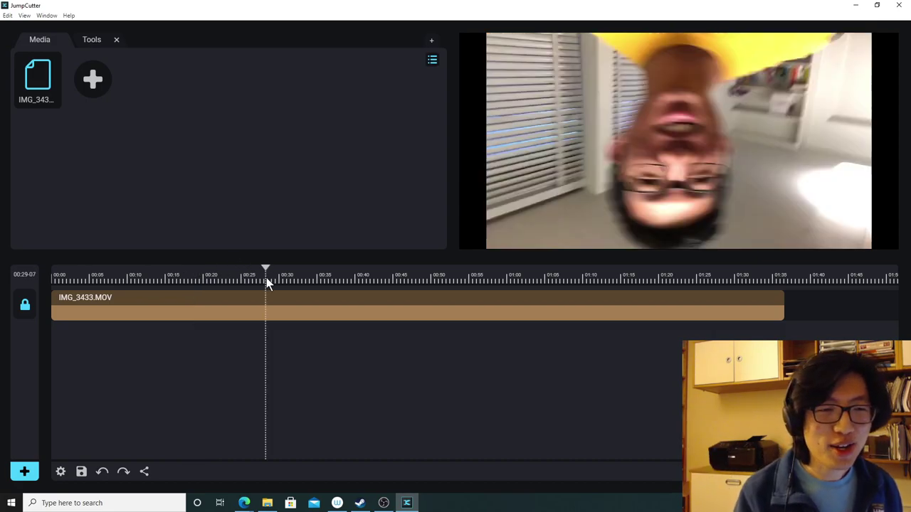
mouse_move(667, 217)
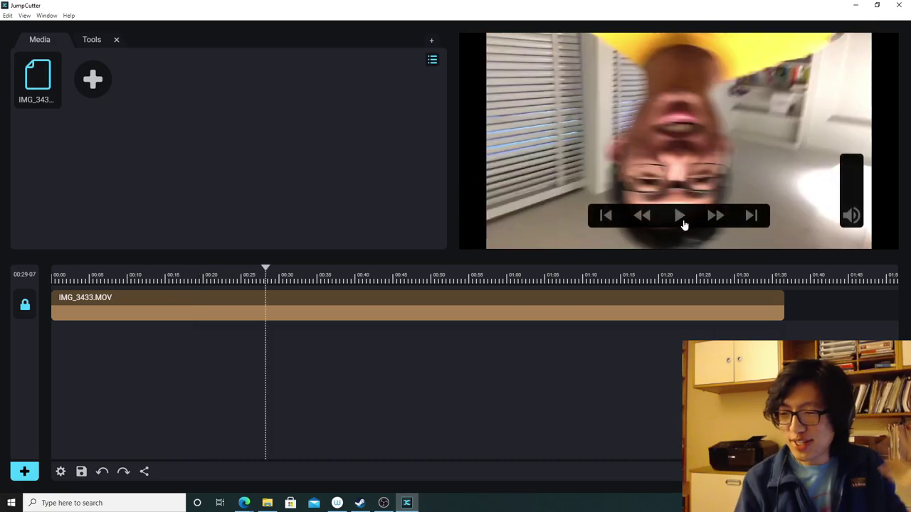
left_click(681, 221)
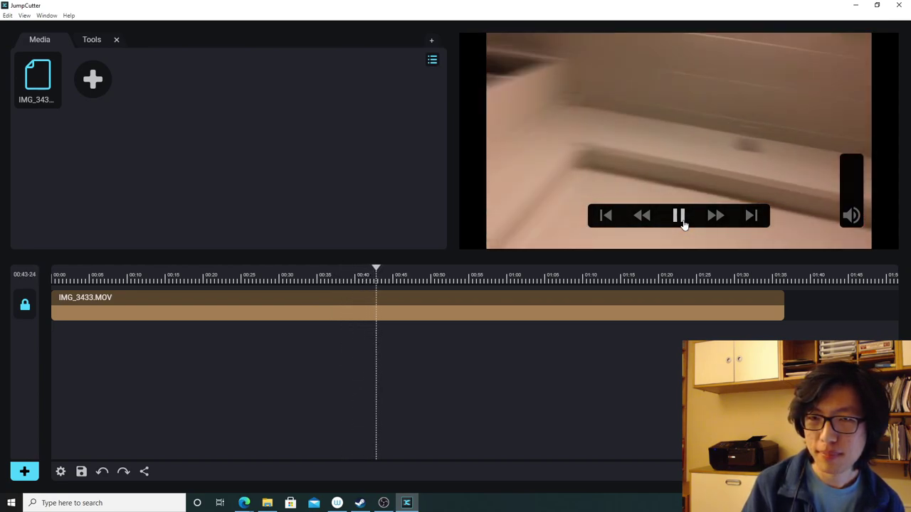
left_click(680, 221)
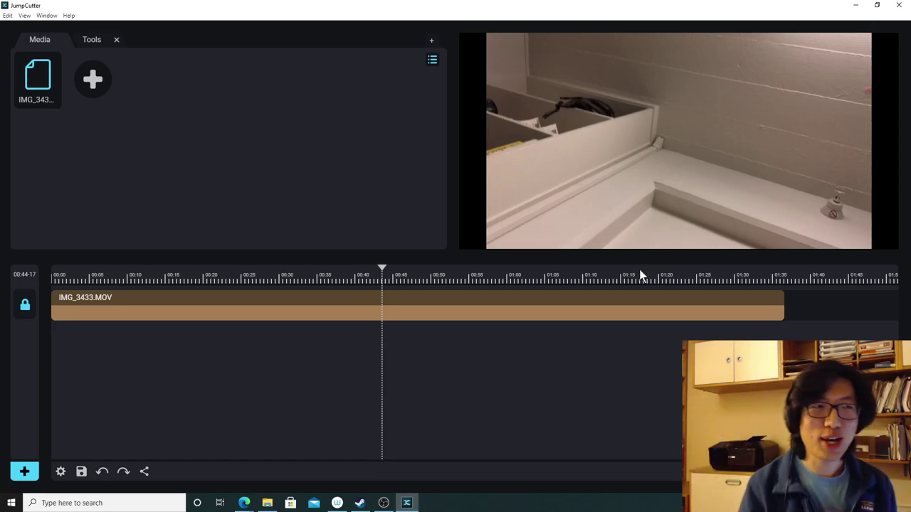
Run the JumpCutter tool on the clip with threshold 0.08 and frame margin 2.
left_click(109, 45)
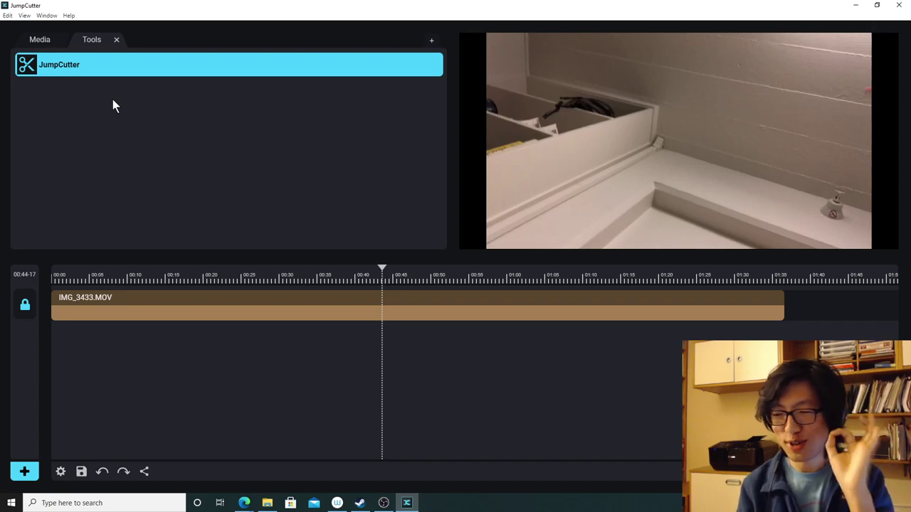
left_click(78, 70)
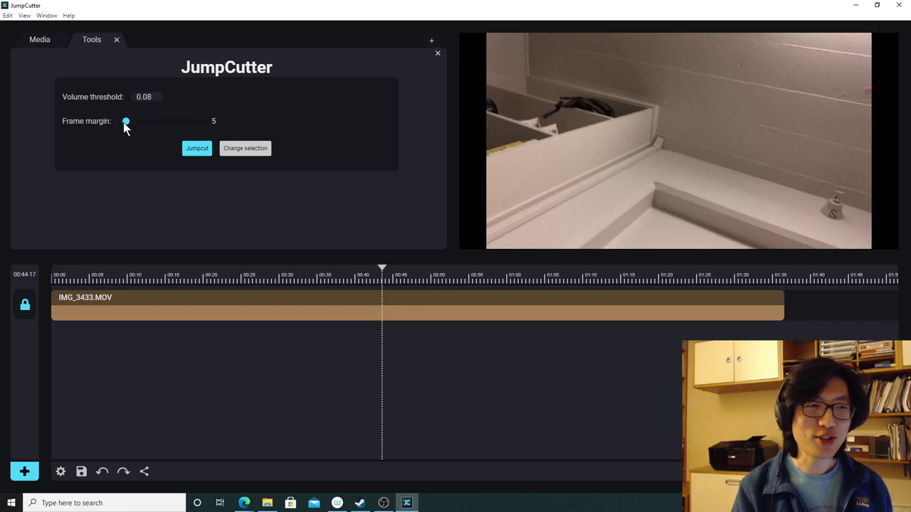
left_click_drag(183, 122, 110, 123)
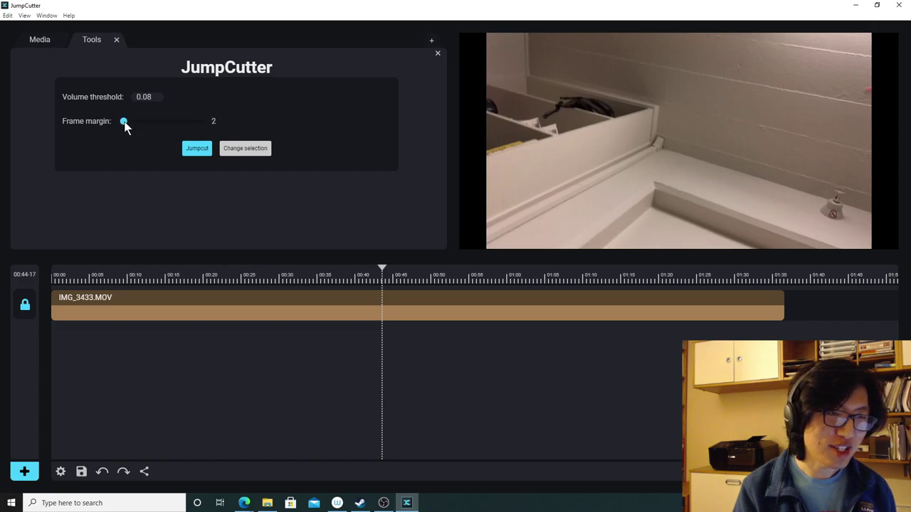
left_click_drag(123, 121, 124, 123)
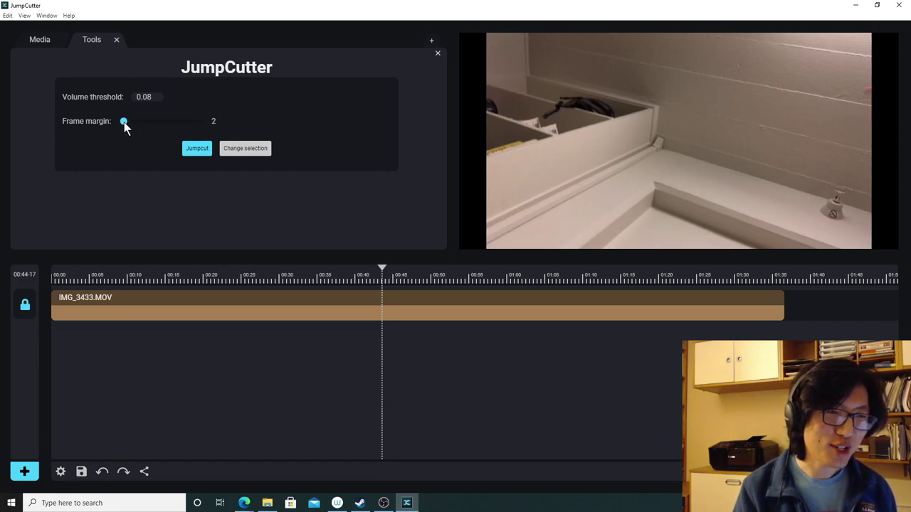
left_click(193, 152)
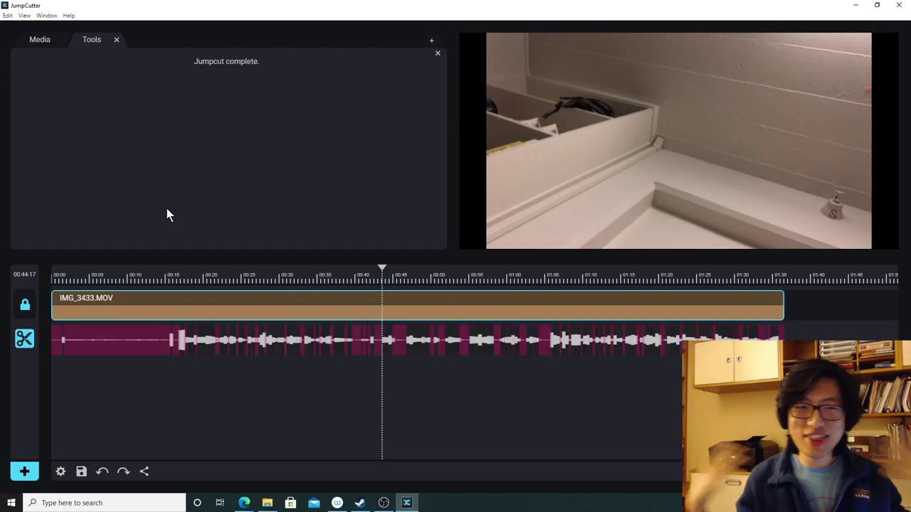
left_click(186, 275)
left_click(182, 275)
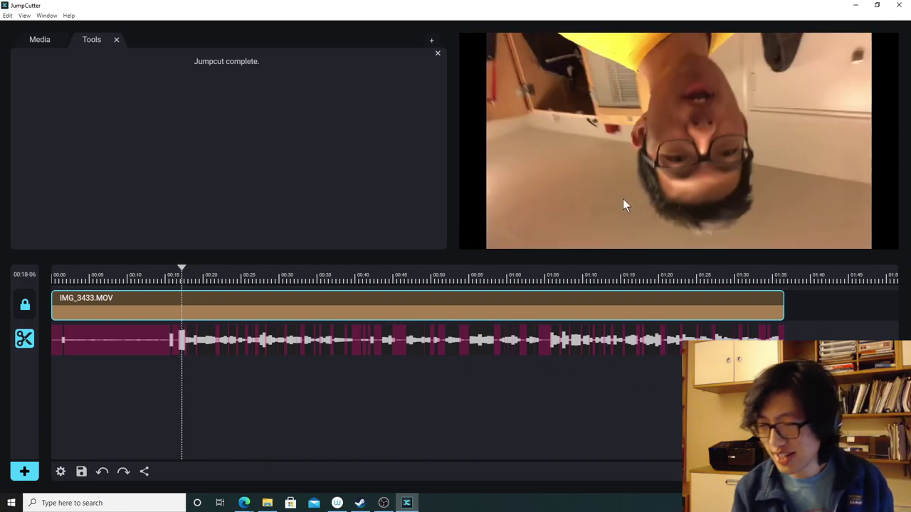
mouse_move(179, 286)
left_mouse_down()
mouse_move(165, 272)
mouse_move(205, 276)
mouse_move(191, 276)
left_mouse_up()
mouse_move(702, 247)
left_click(678, 218)
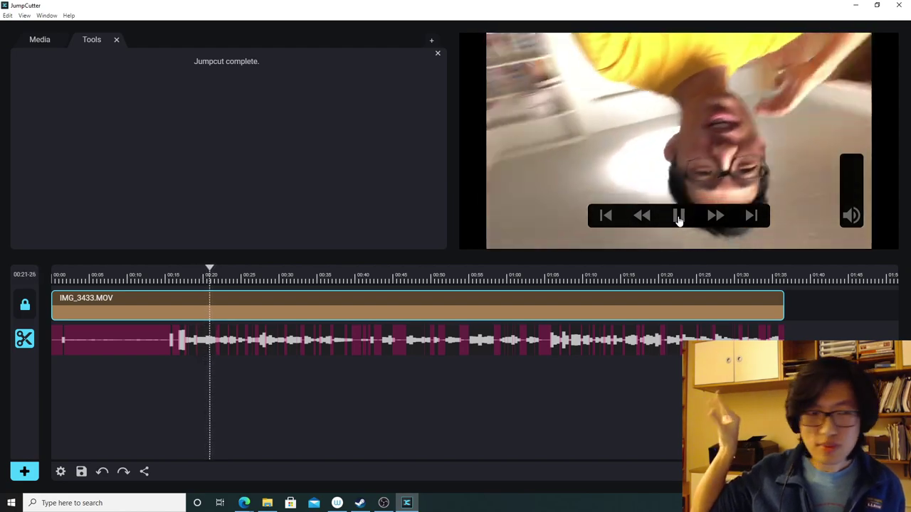
left_click(678, 217)
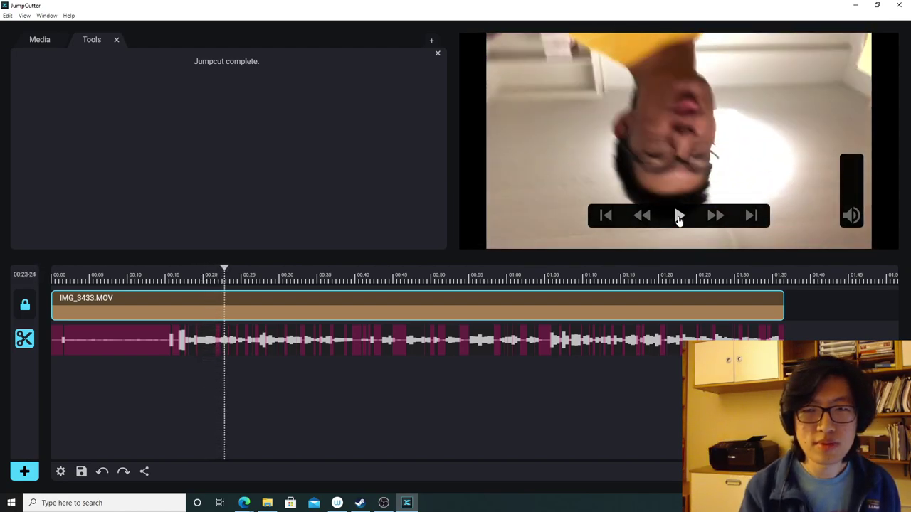
left_click(394, 281)
left_click(388, 281)
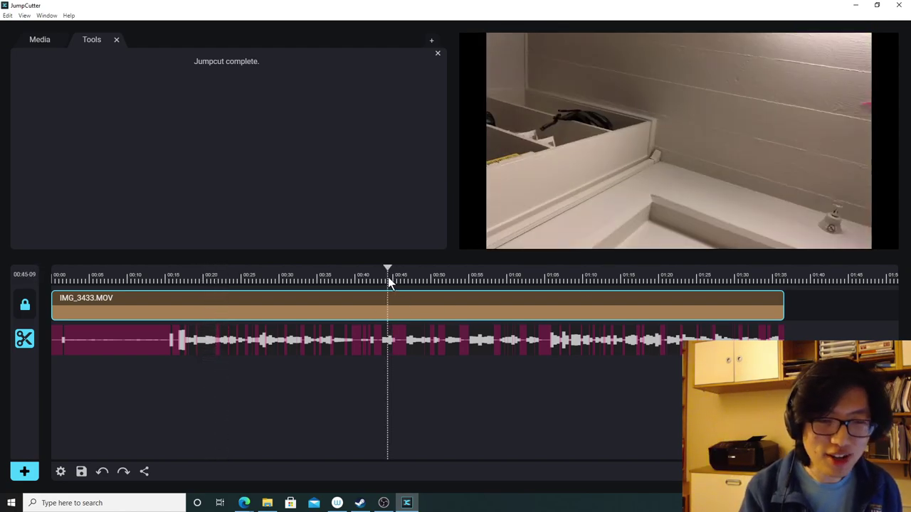
left_click(679, 218)
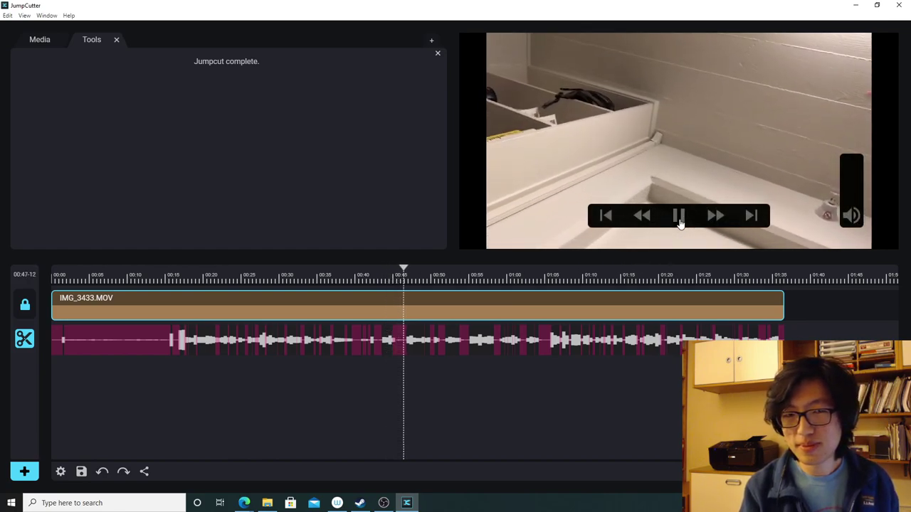
left_click(679, 221)
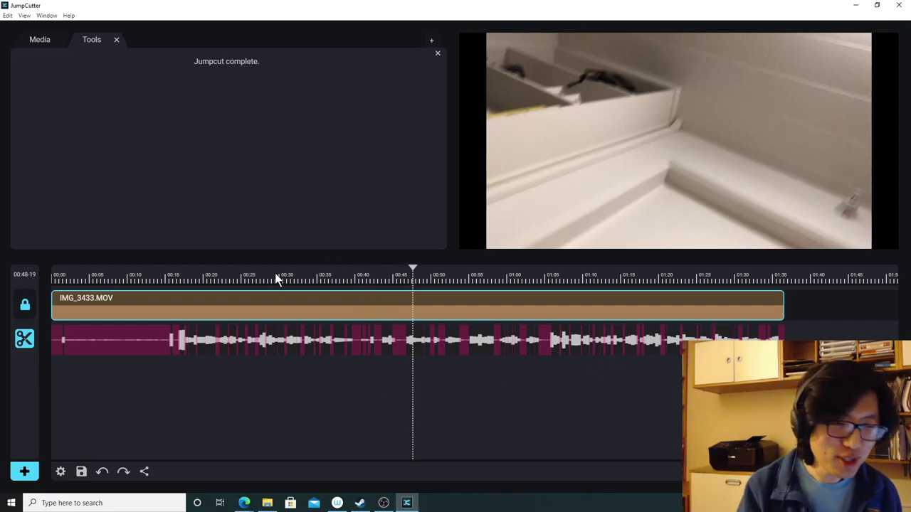
left_click_drag(299, 269, 292, 271)
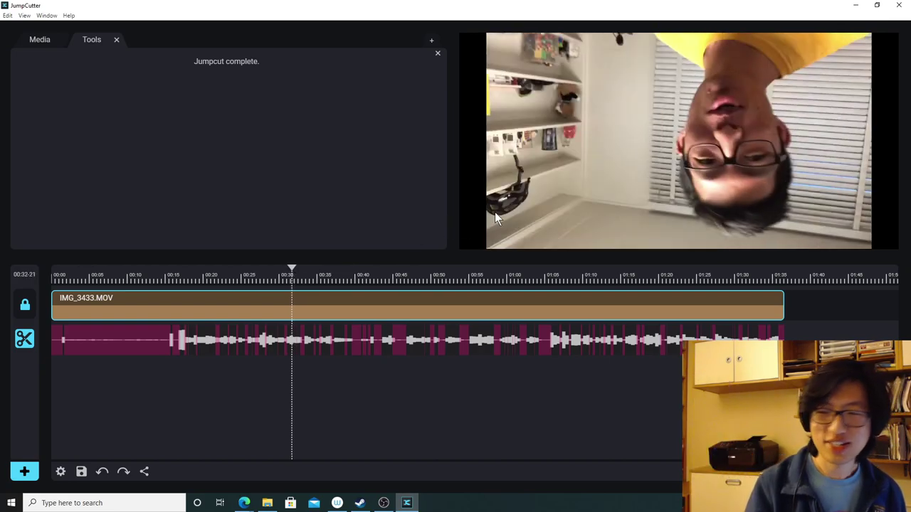
left_click(678, 215)
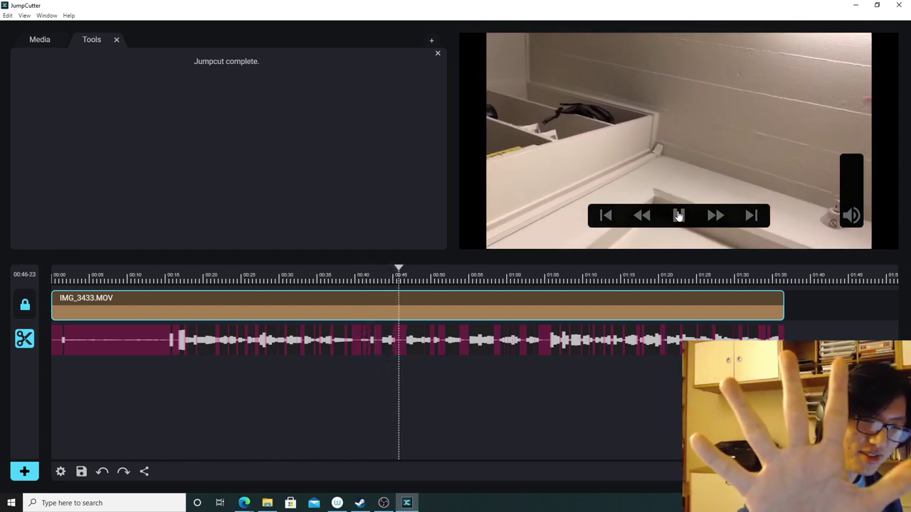
left_click(679, 216)
Preview the clip's first ten seconds, then unmark the opening magenta silent region.
left_click_drag(372, 276, 356, 276)
left_click(131, 274)
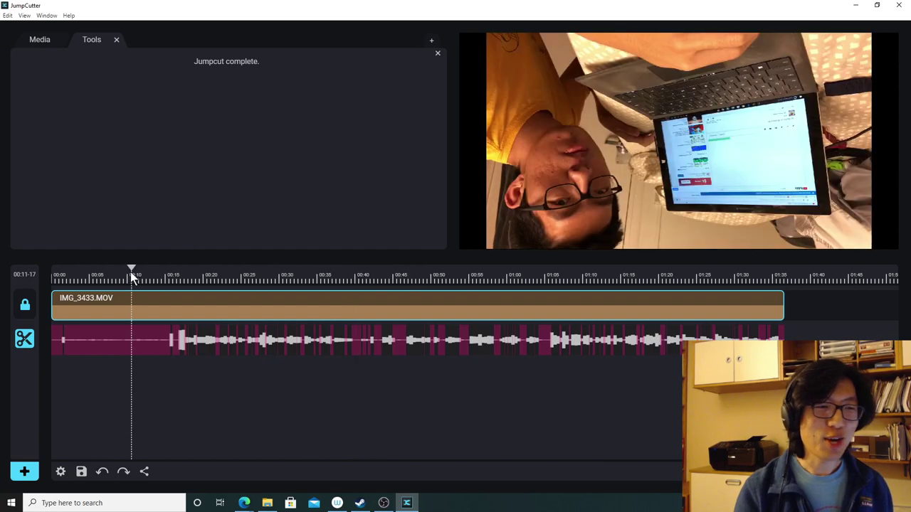
left_click_drag(92, 274, 90, 274)
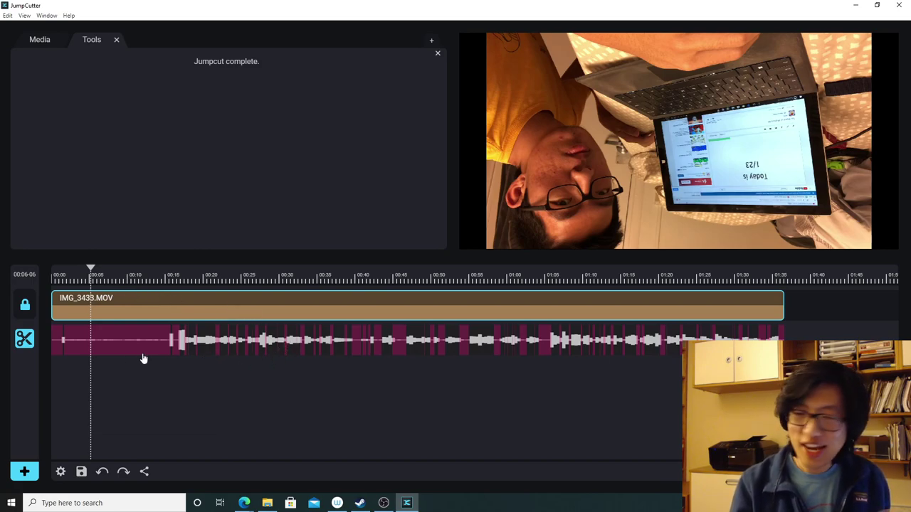
left_click(102, 278)
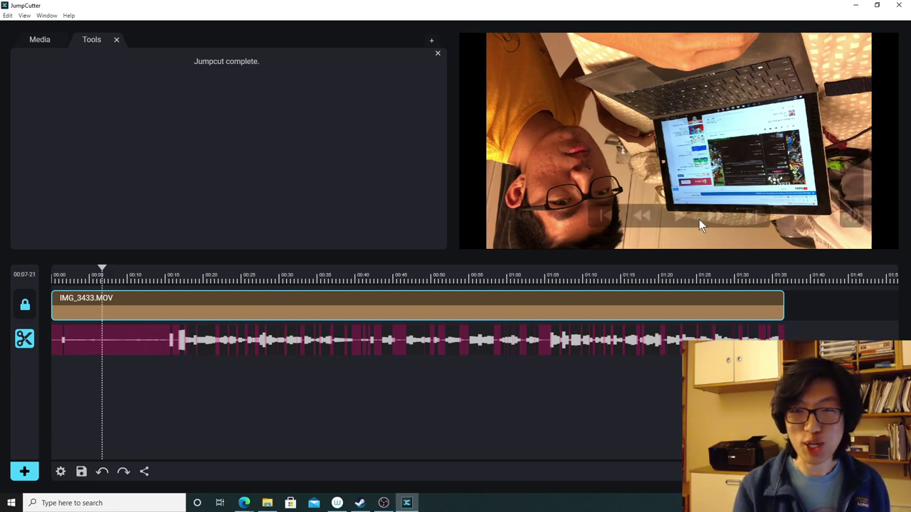
left_click(680, 215)
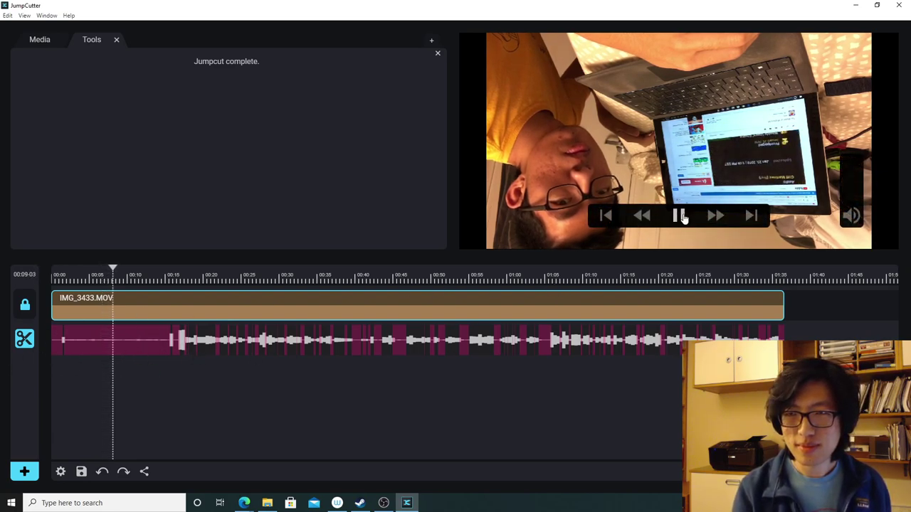
left_click(680, 216)
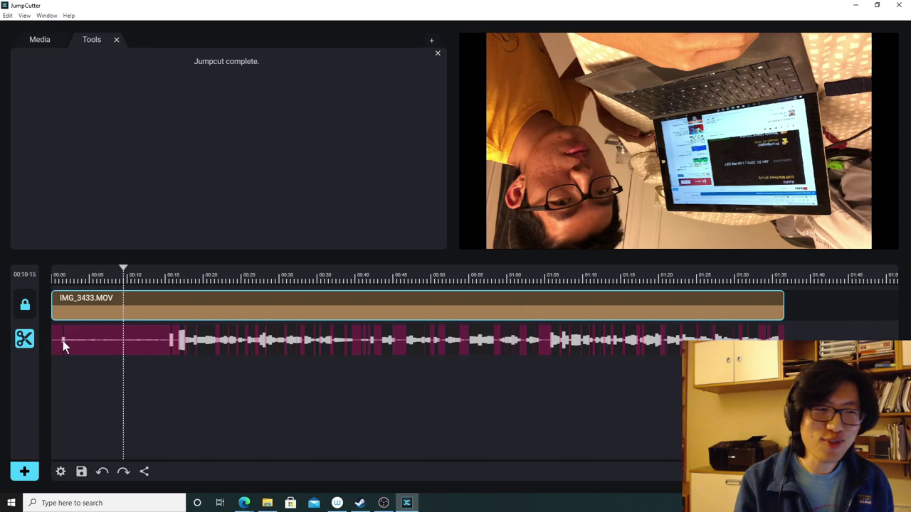
left_click_drag(67, 333, 130, 341)
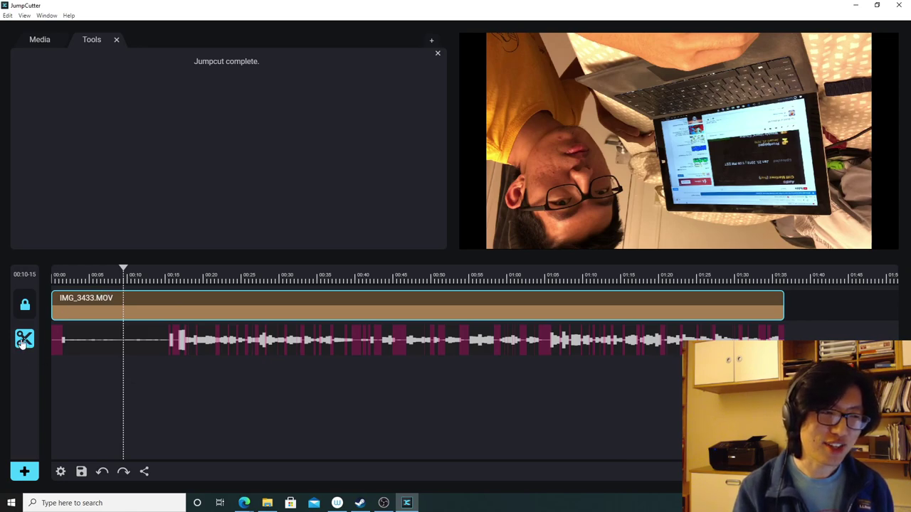
Apply the jump cuts and play the shortened clip from about 0:08.
left_click(24, 341)
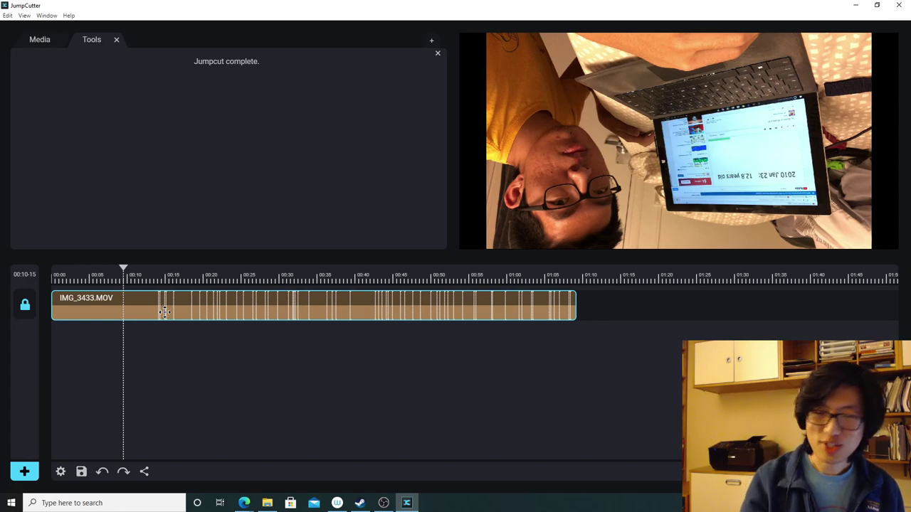
mouse_move(111, 282)
left_mouse_down()
mouse_move(89, 271)
mouse_move(106, 276)
left_mouse_up()
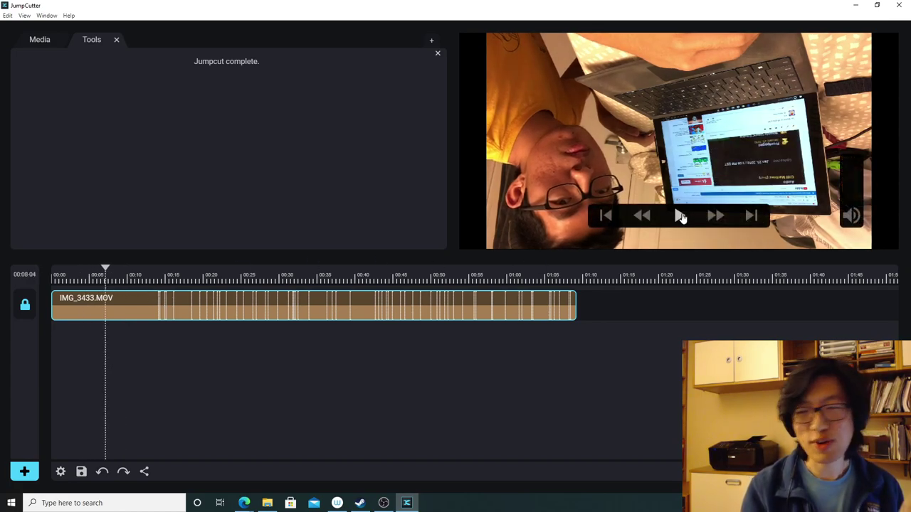
left_click(680, 216)
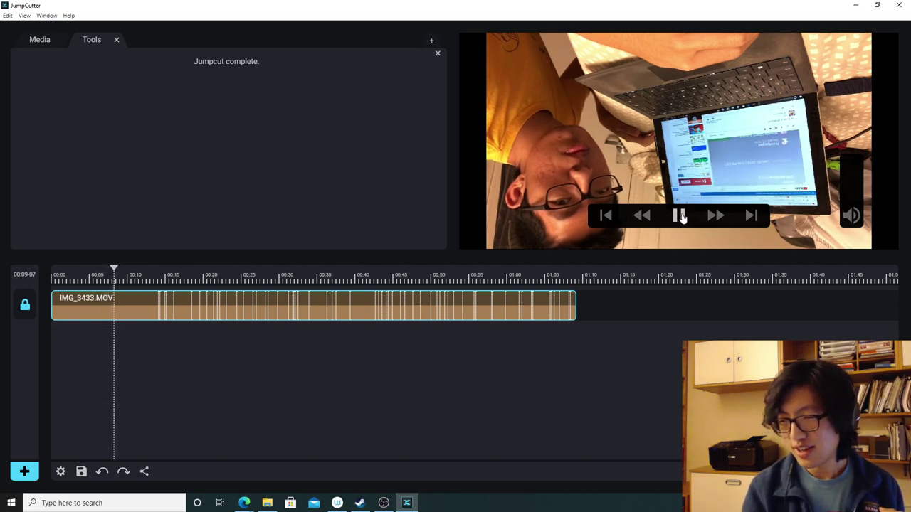
left_click(680, 216)
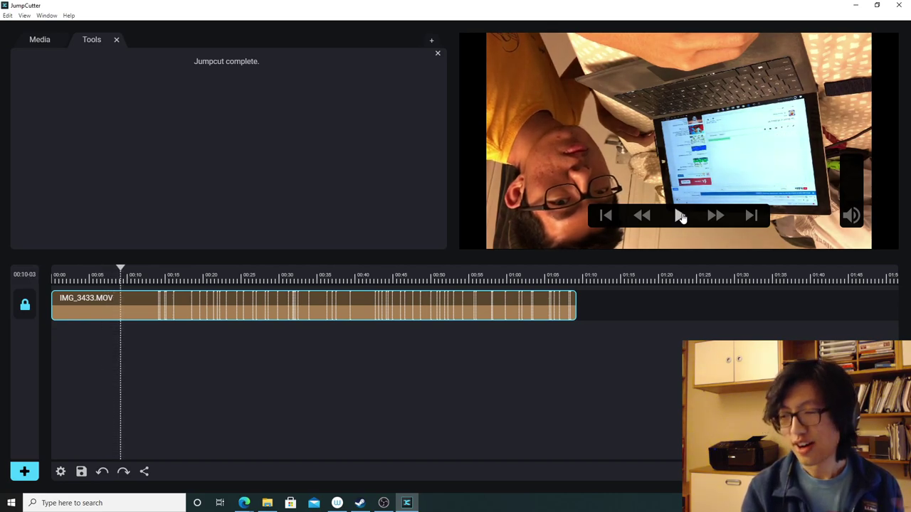
Check the cut seams by playing from 0:14 to 0:22, then from 0:26.
left_click(156, 282)
mouse_move(664, 248)
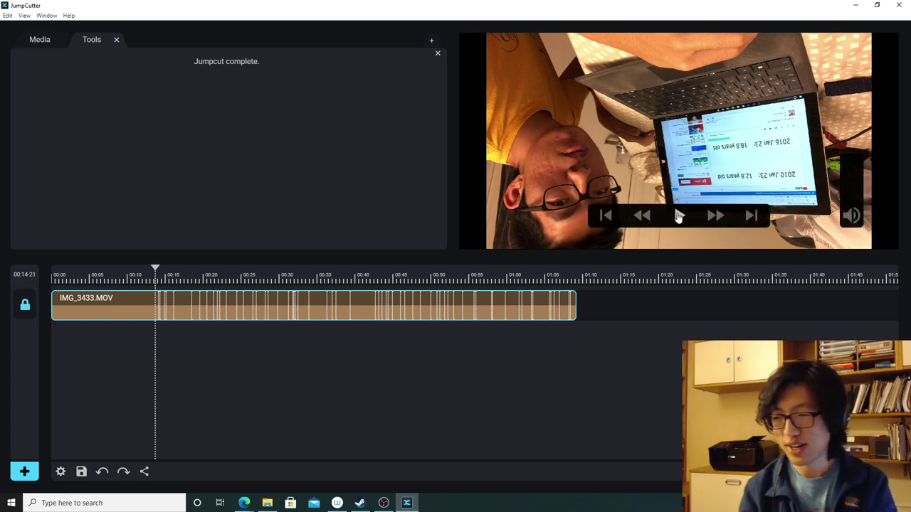
left_click(680, 216)
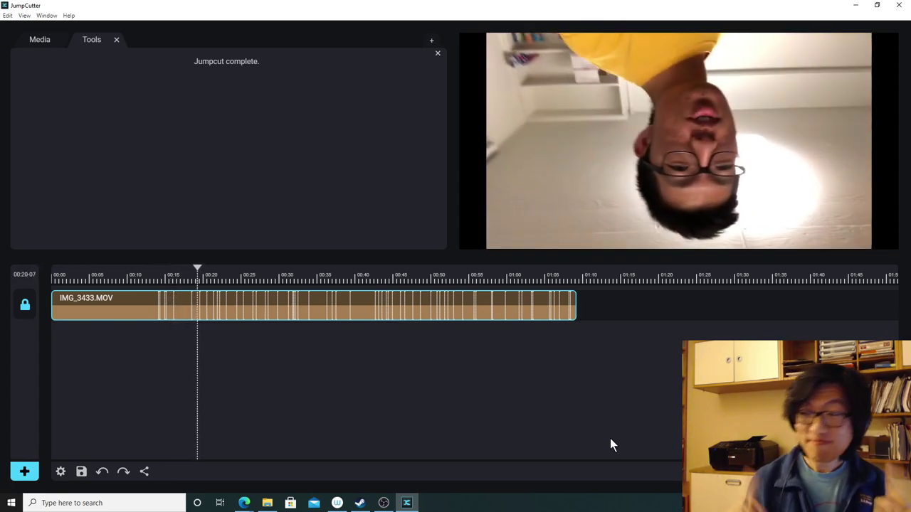
left_click(680, 215)
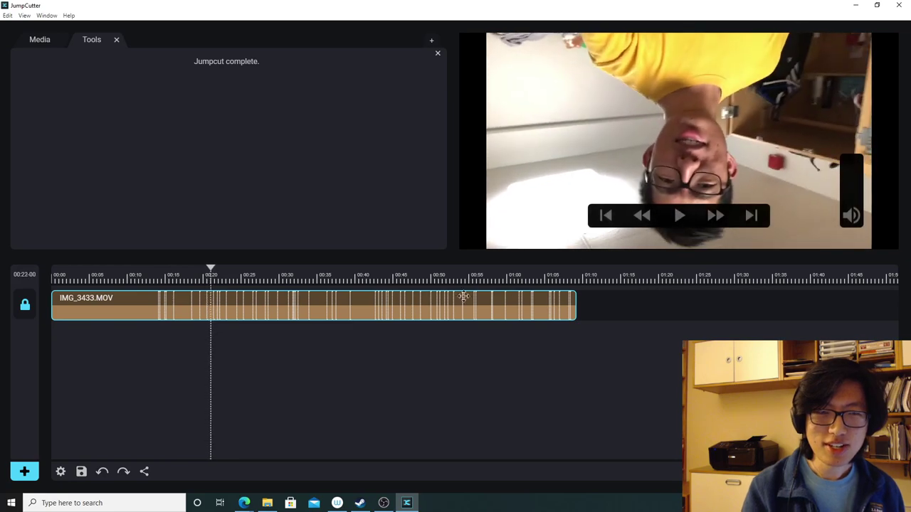
left_click(223, 273)
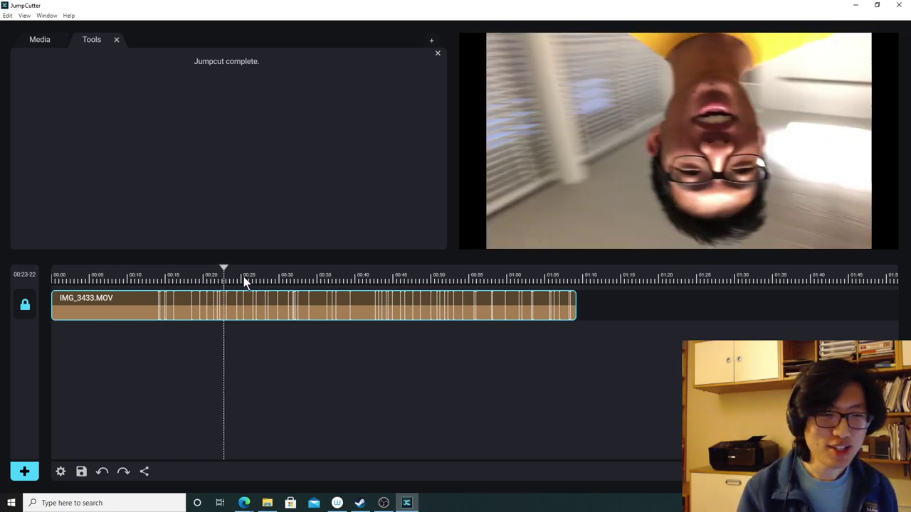
left_click_drag(243, 276, 246, 276)
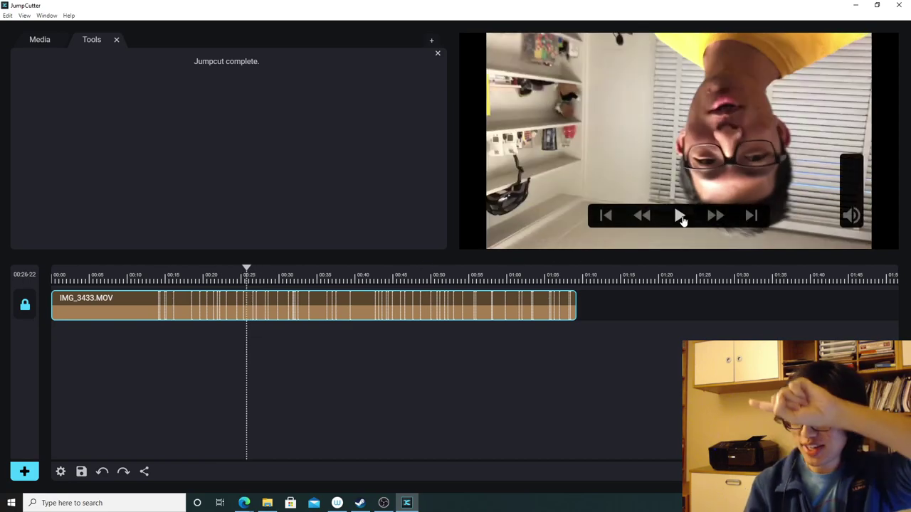
left_click(680, 216)
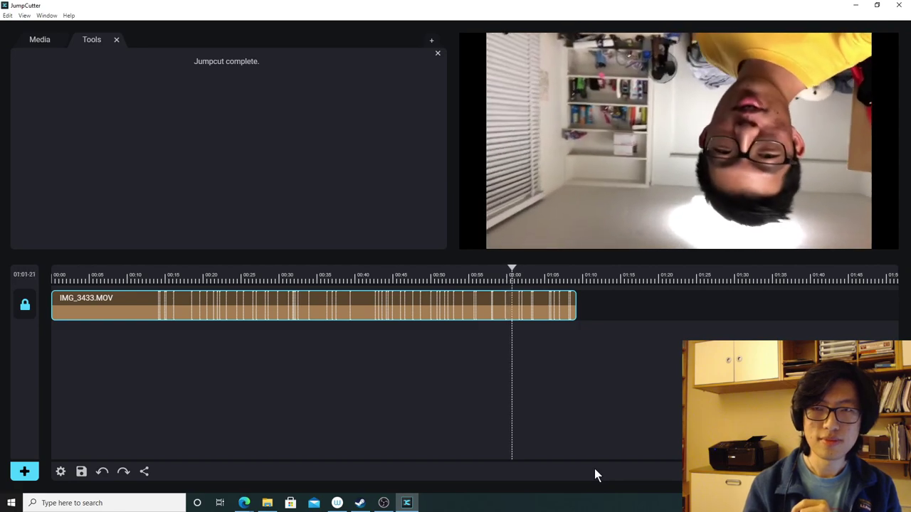
mouse_move(638, 157)
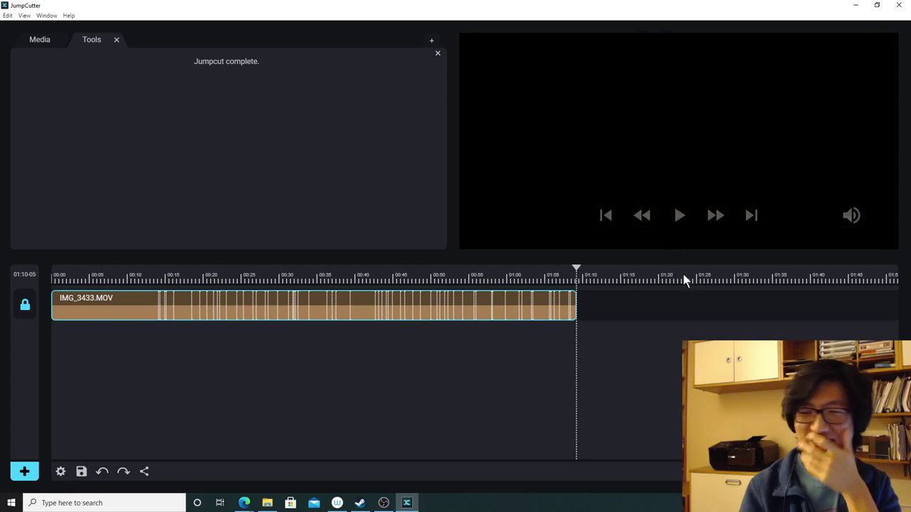
left_click(566, 270)
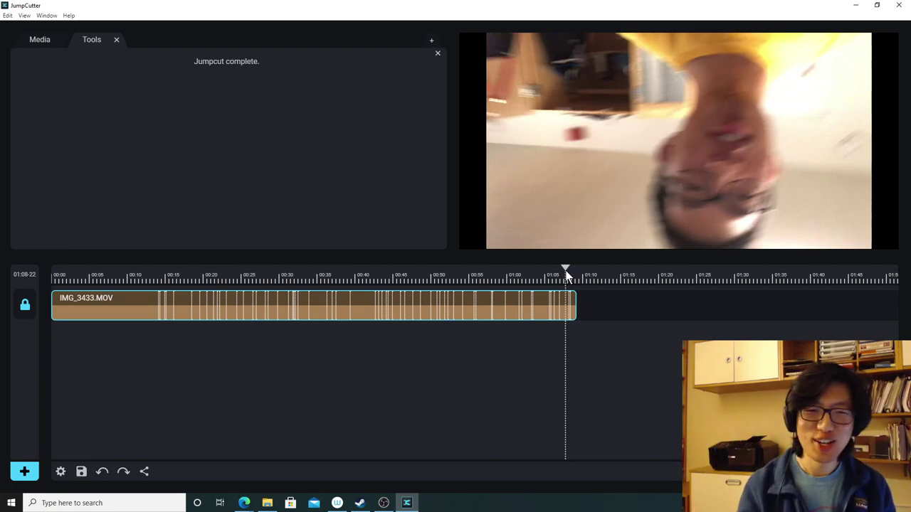
left_click_drag(370, 273, 315, 271)
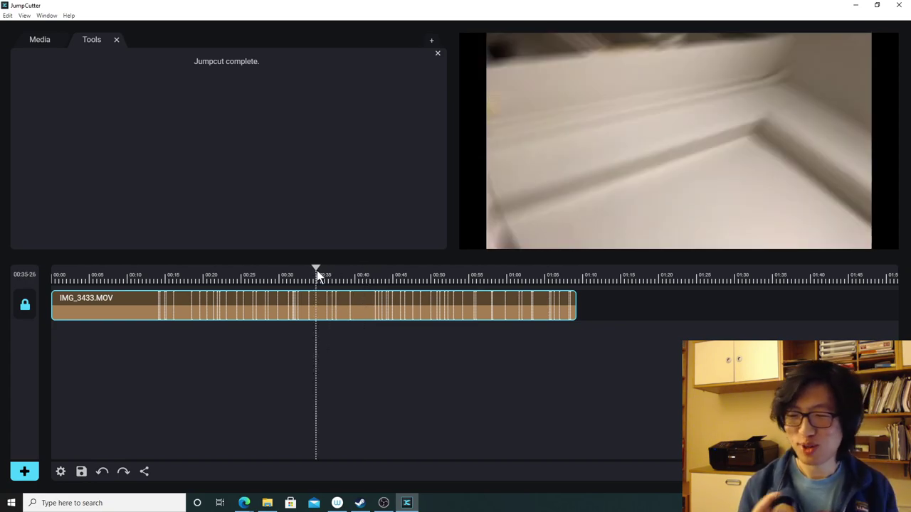
left_click_drag(316, 270, 351, 271)
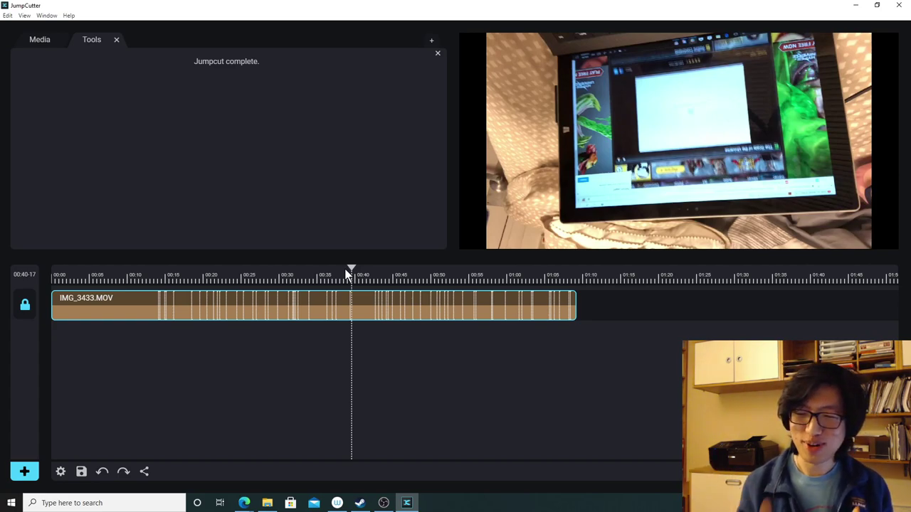
left_click(116, 275)
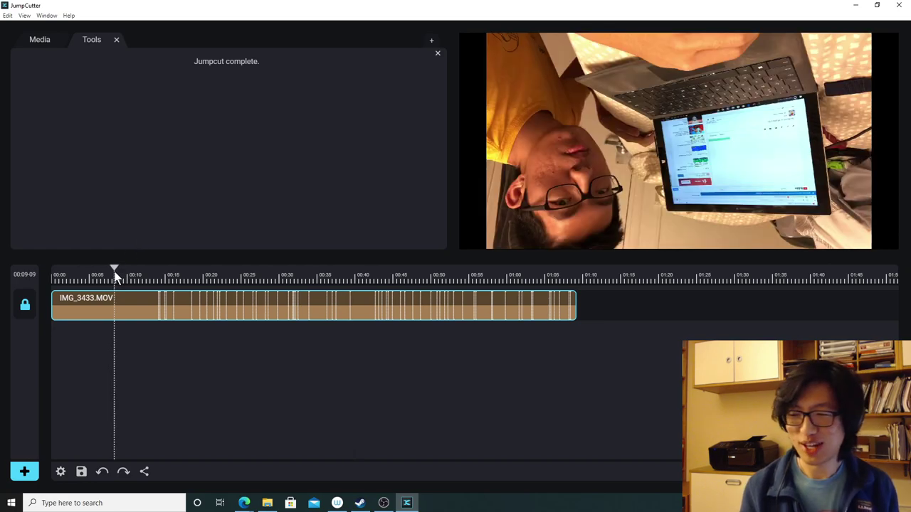
left_click(8, 16)
left_click(221, 185)
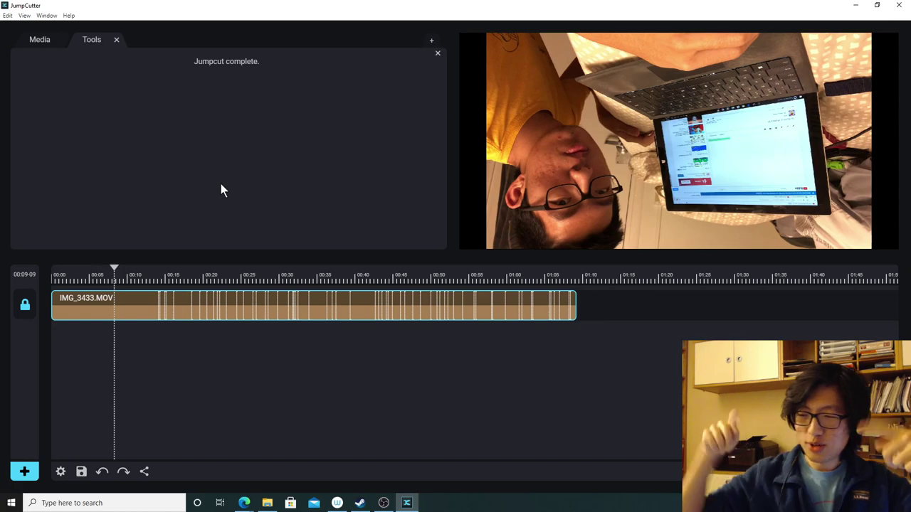
mouse_move(245, 502)
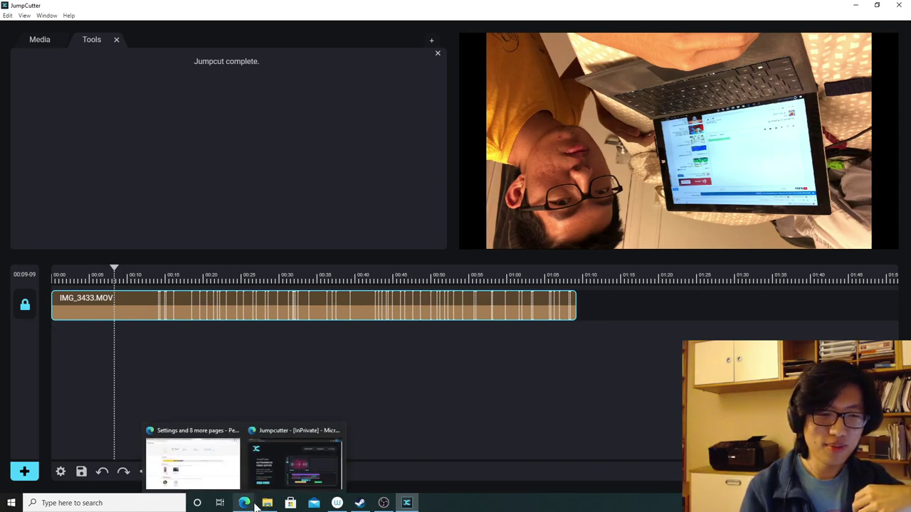
left_click(294, 463)
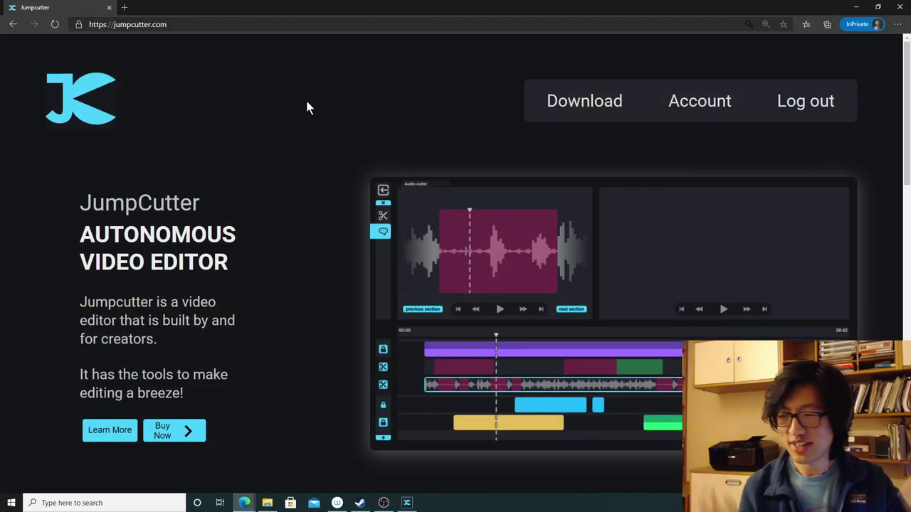
left_click(856, 7)
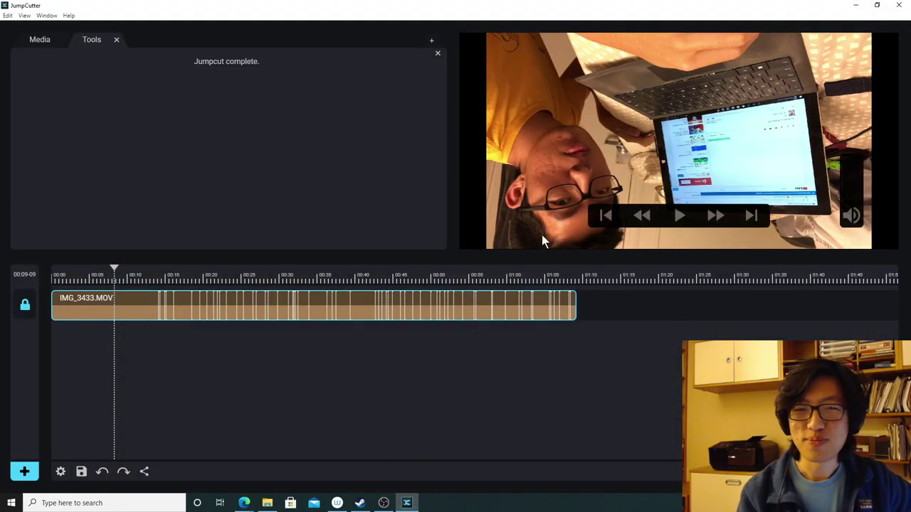